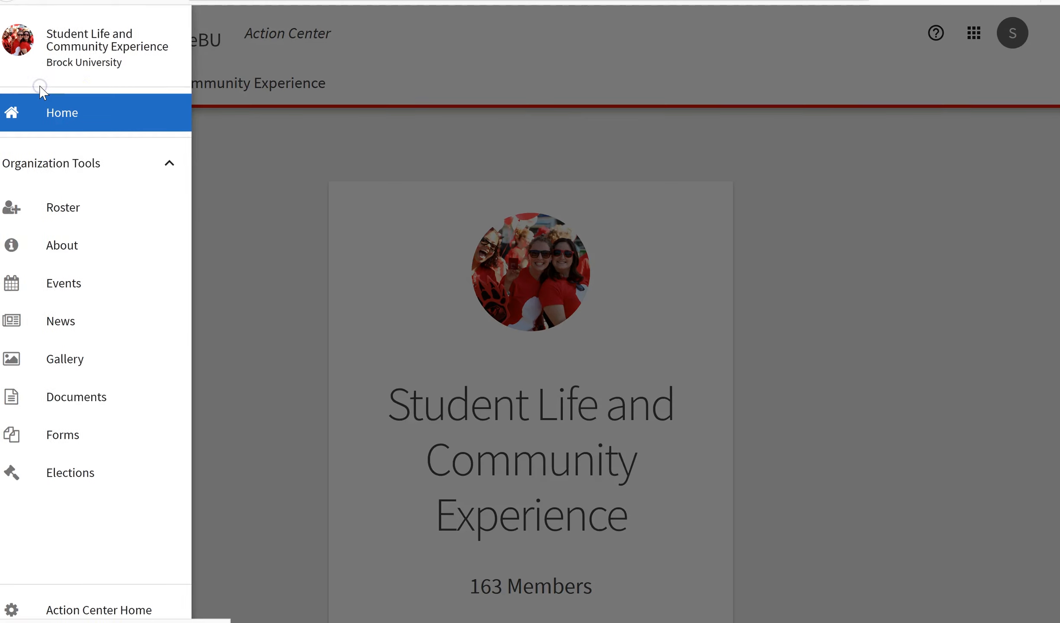
Open the organization's forms and start creating a new form
left_click(64, 433)
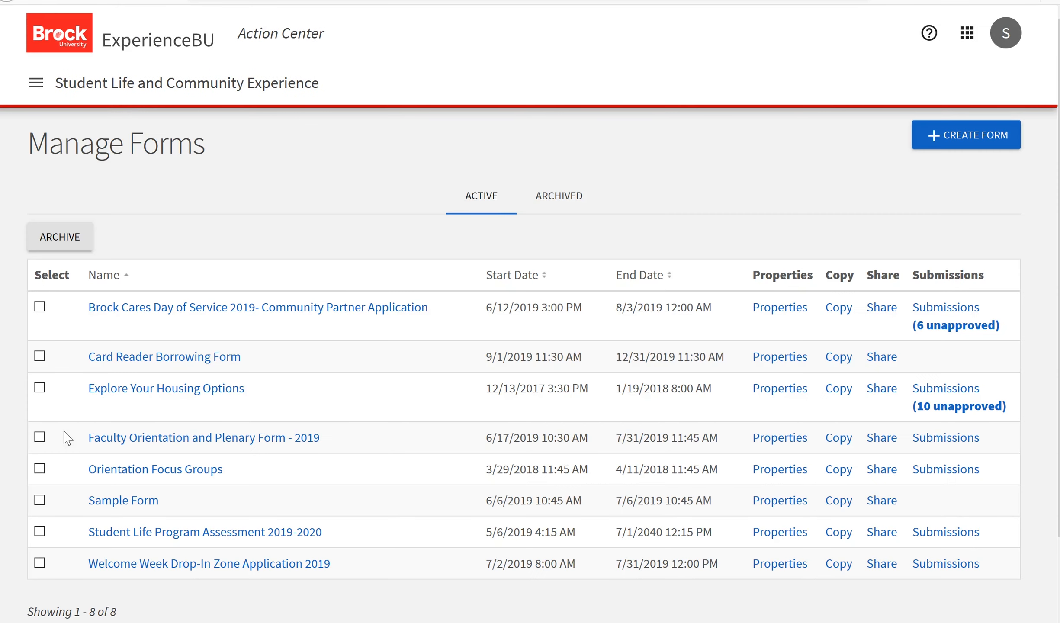
left_click(970, 138)
left_click(970, 139)
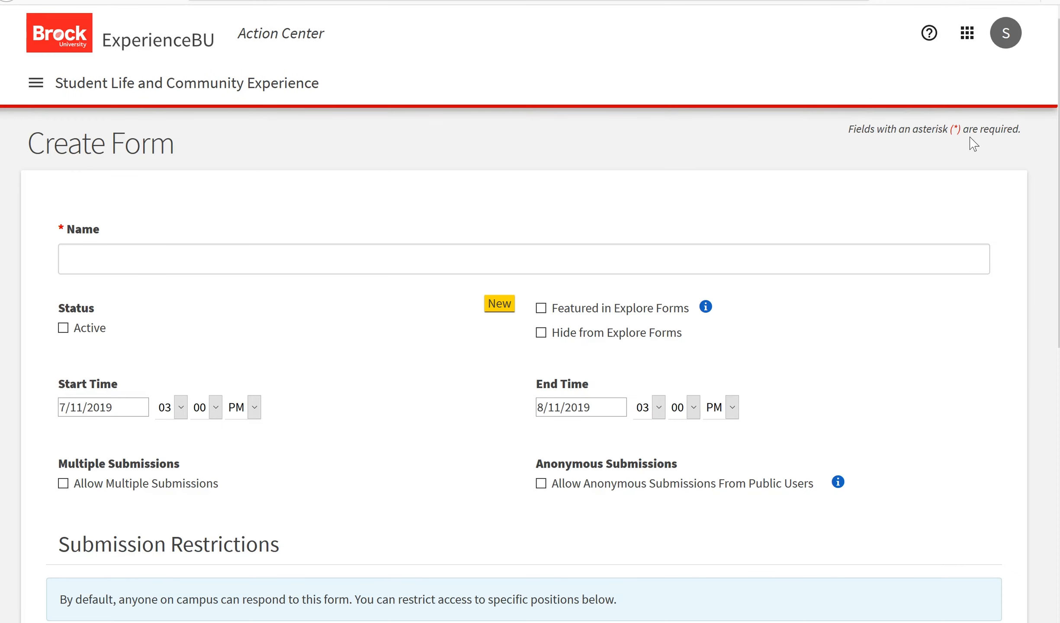
Mark the new form as active, allow multiple submissions, and briefly turn anonymous submissions from public users on and off again
left_click(367, 255)
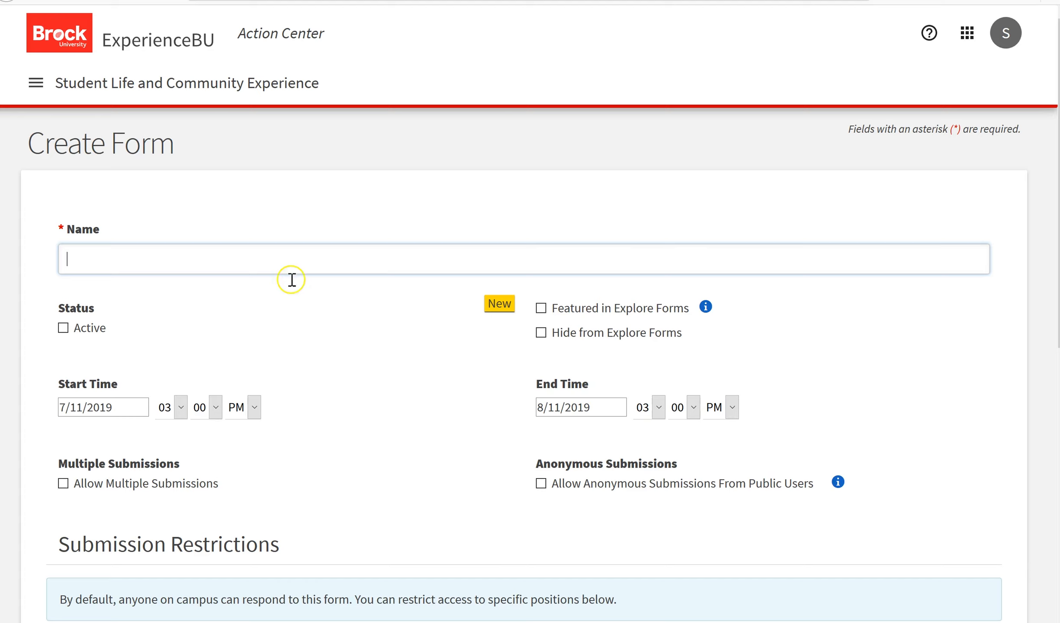
left_click(63, 328)
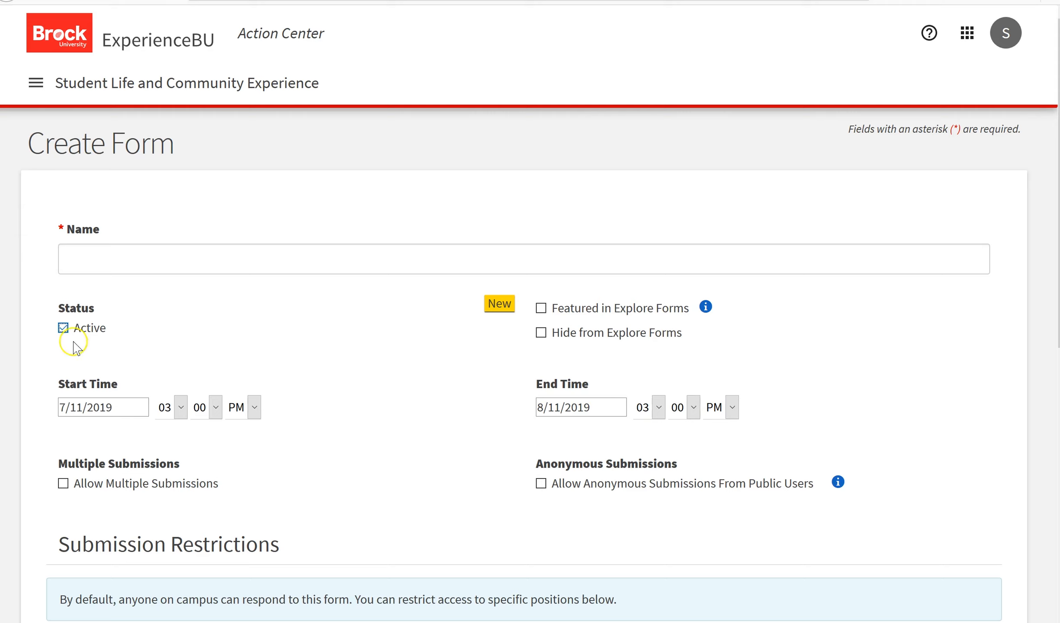
left_click(619, 413)
left_click(608, 307)
left_click(64, 494)
left_click(541, 483)
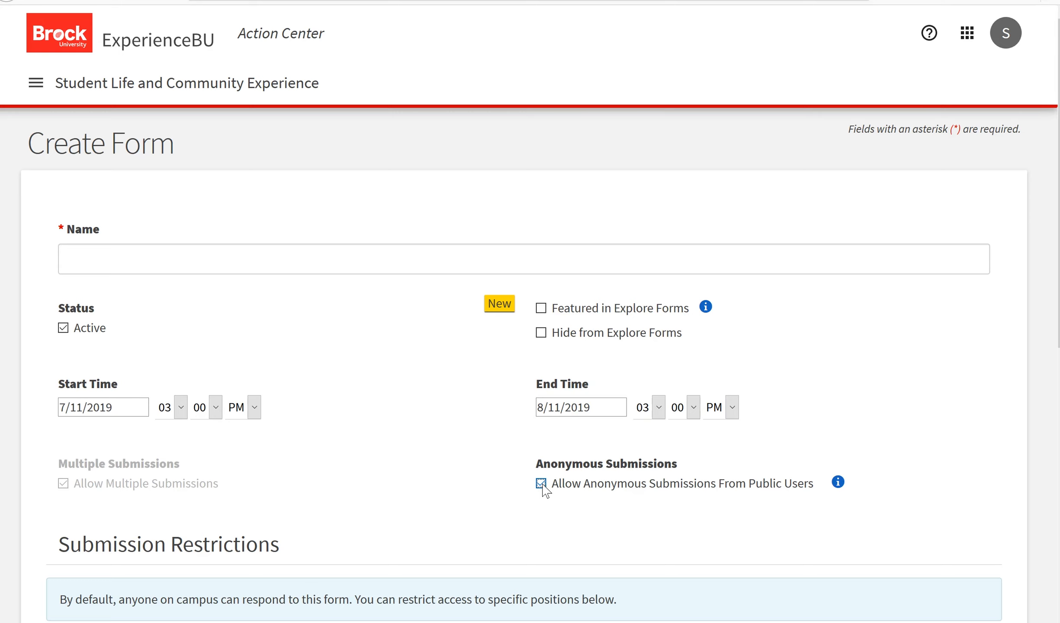
left_click(542, 485)
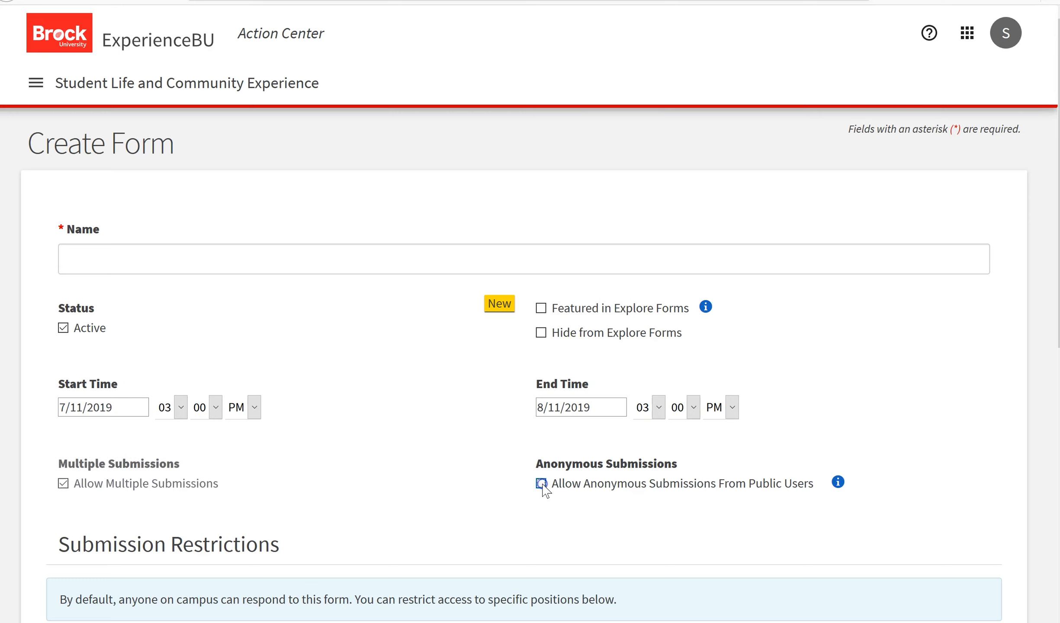
Review the new form's submission restrictions by position and its options for saving
scroll(543, 485, "down", 6)
scroll(540, 313, "down", 3)
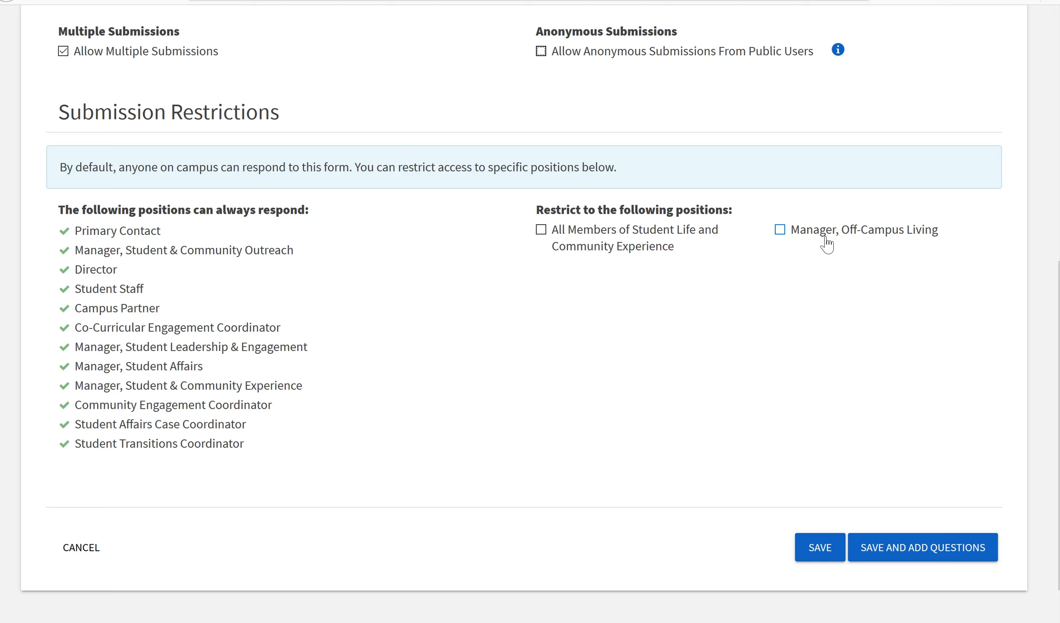
left_click(814, 549)
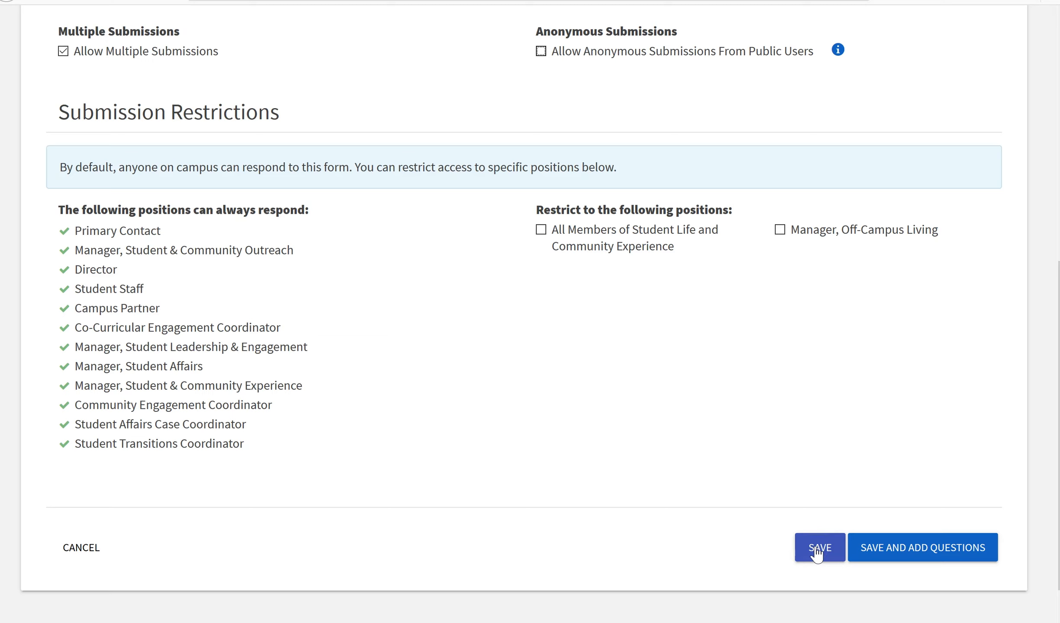
left_click(913, 561)
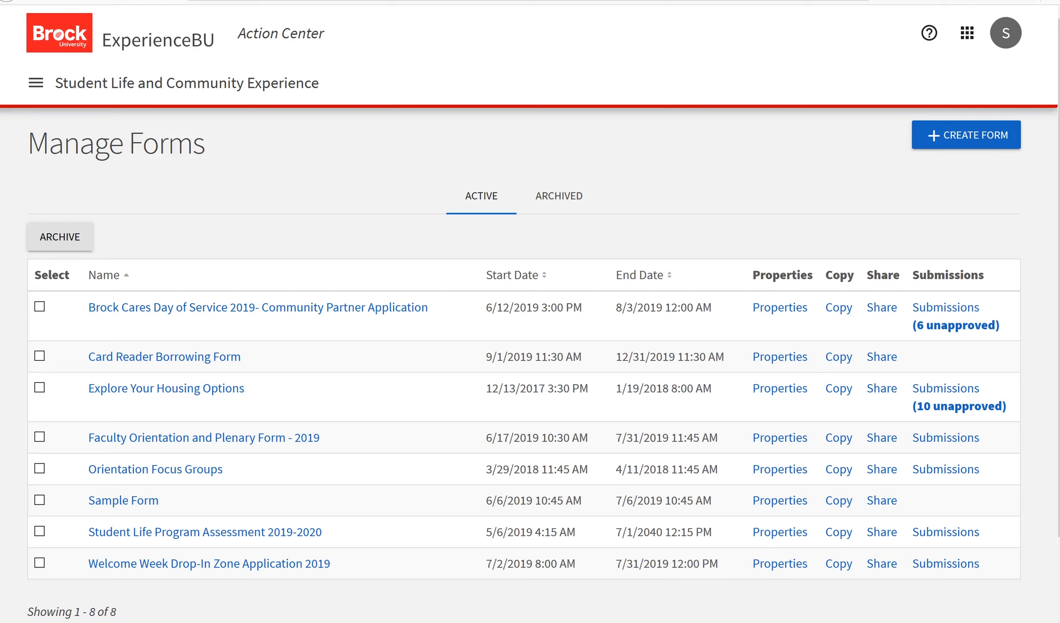
Open Form Page 1 of the Sample Form and look through its questions down to the item types that can be added
left_click(95, 501)
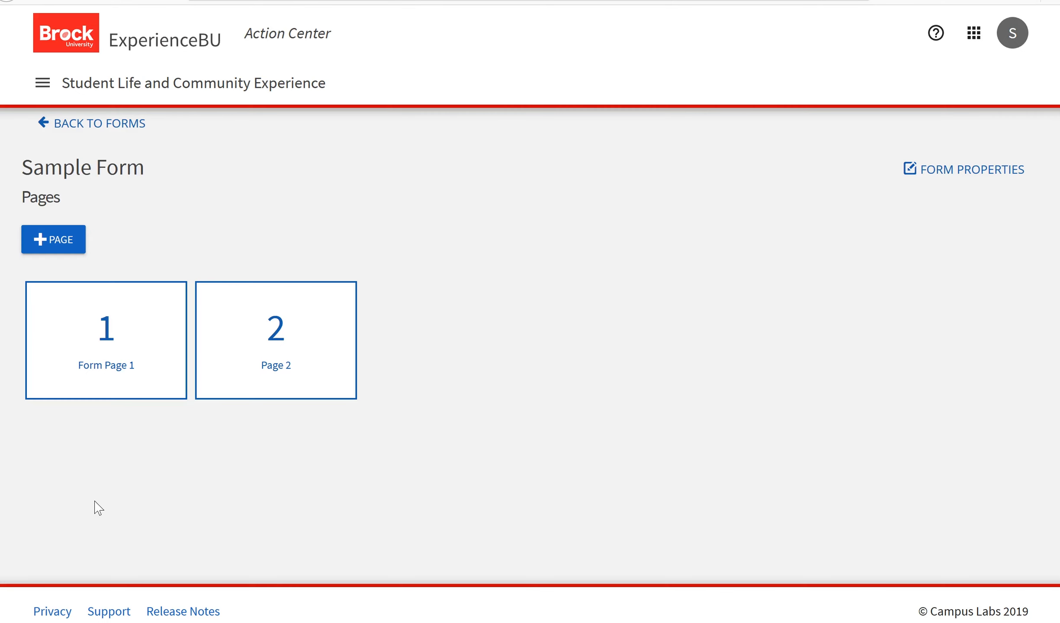
left_click(133, 354)
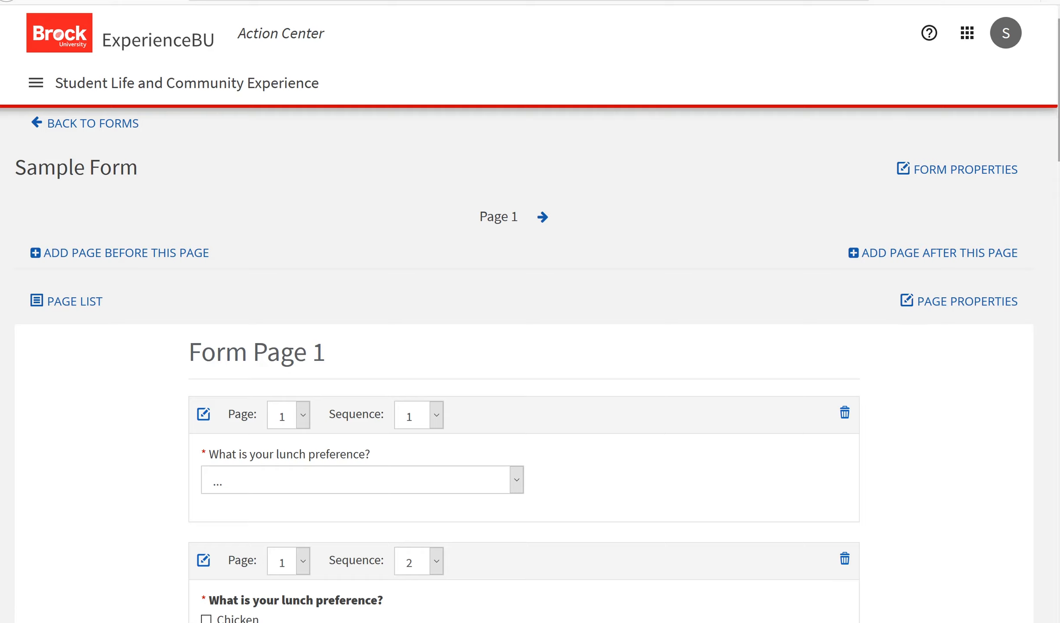
scroll(899, 315, "down", 2)
scroll(530, 313, "down", 8)
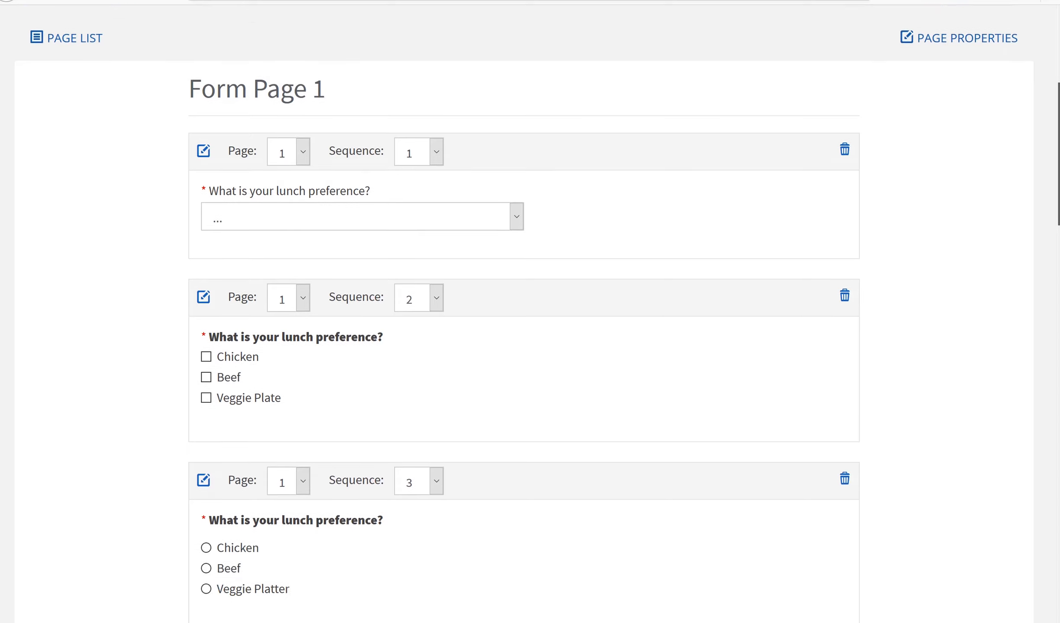
scroll(530, 313, "down", 20)
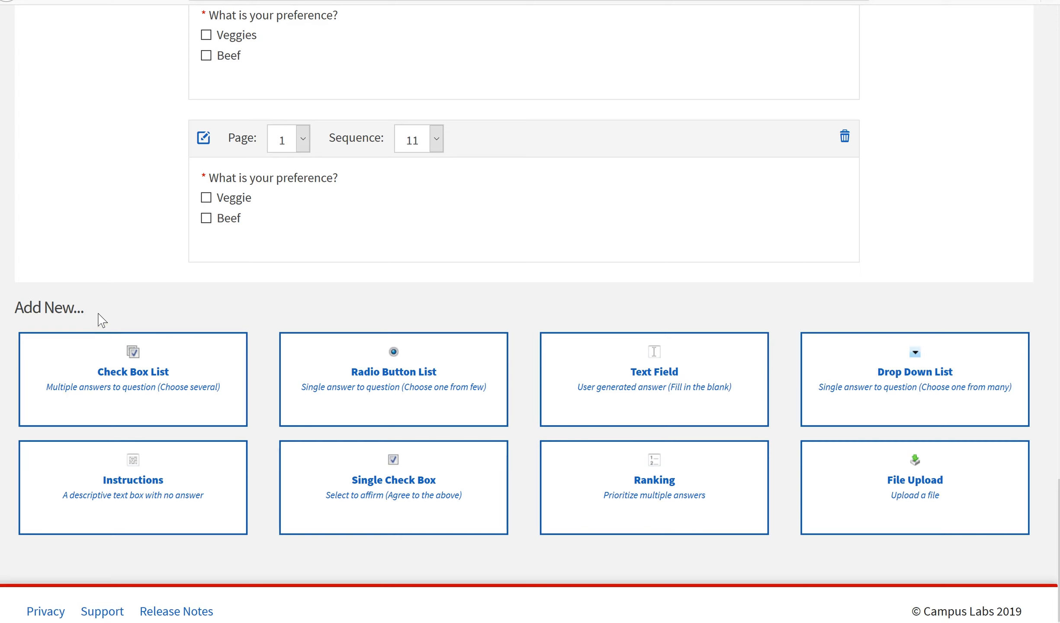
Add a new check box list item with the question text "what is your preference?"
left_click(88, 401)
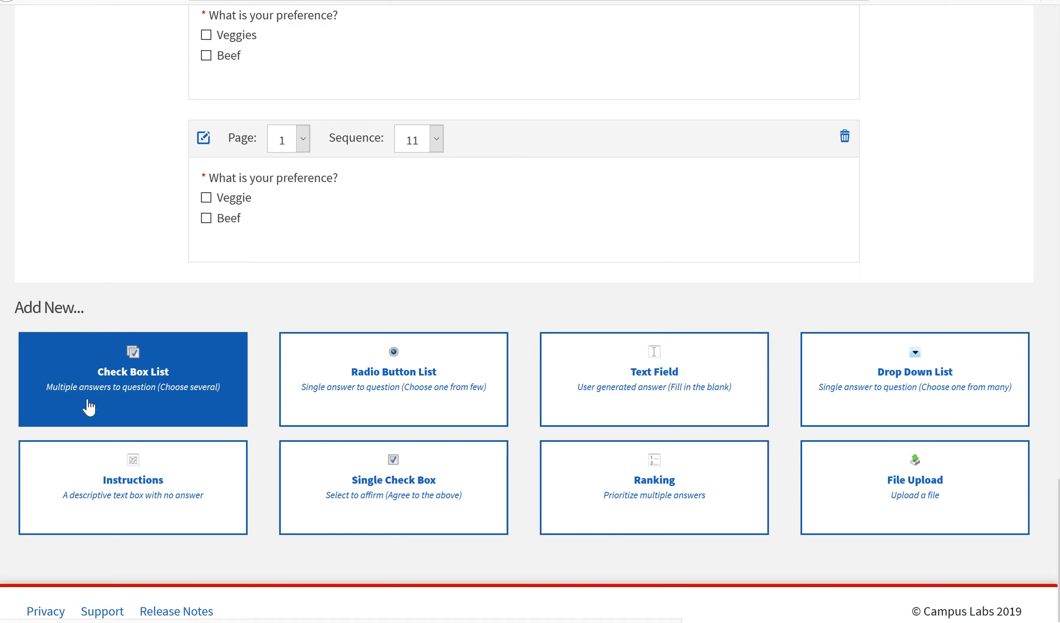
left_click(893, 475)
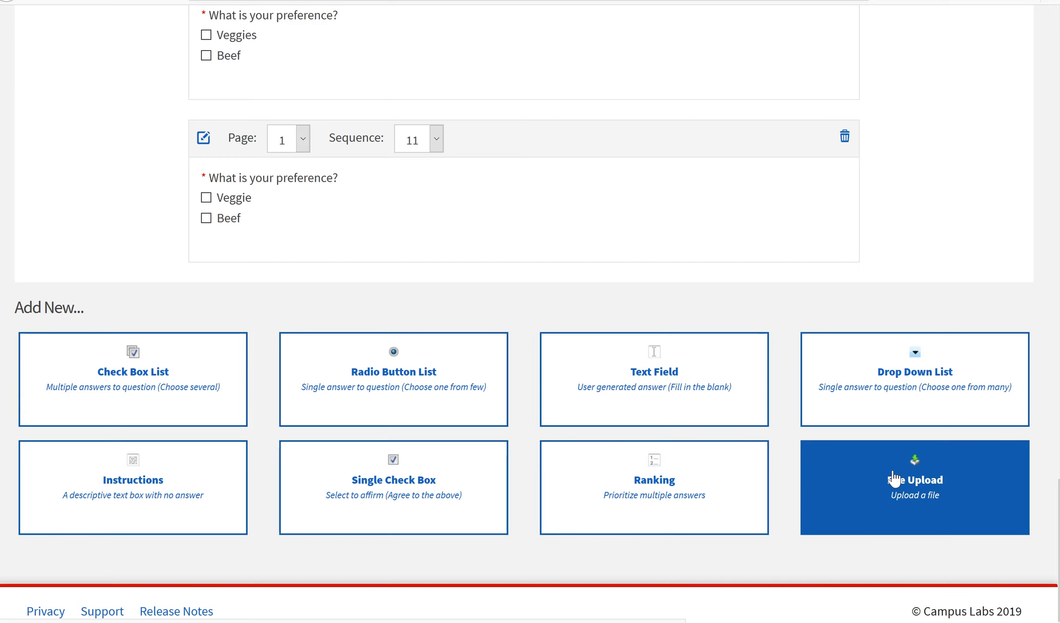
left_click(185, 359)
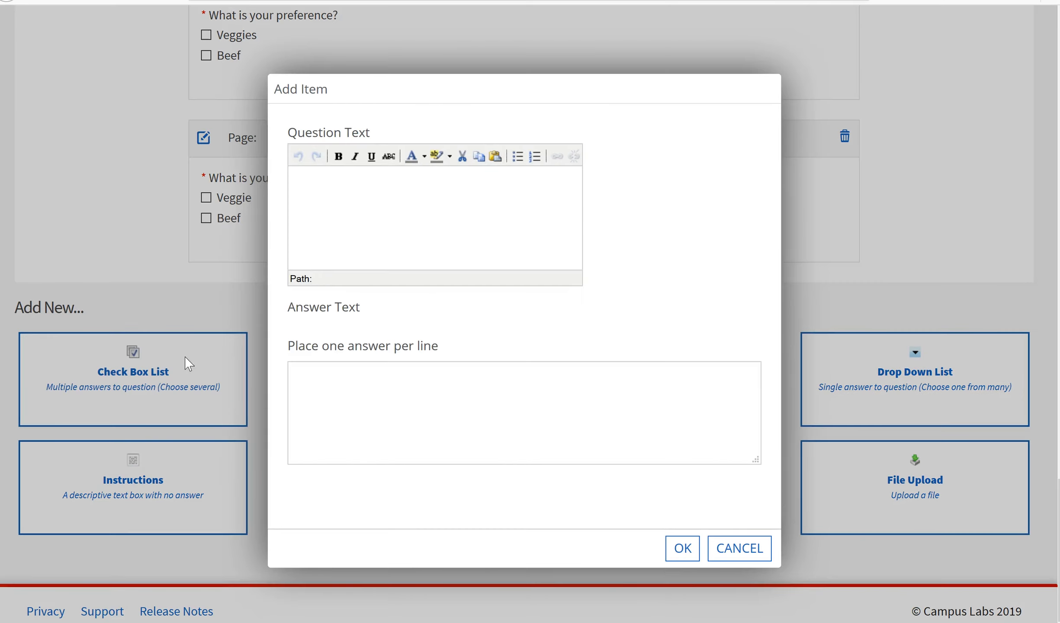
left_click(377, 225)
type("what is your preference?")
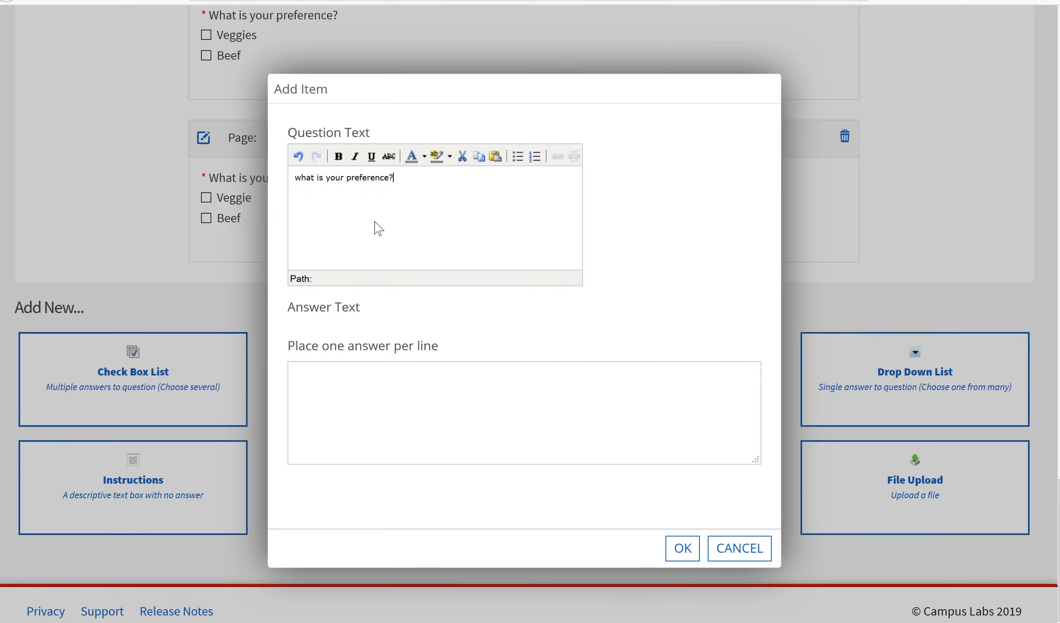
left_click(475, 405)
left_click(681, 549)
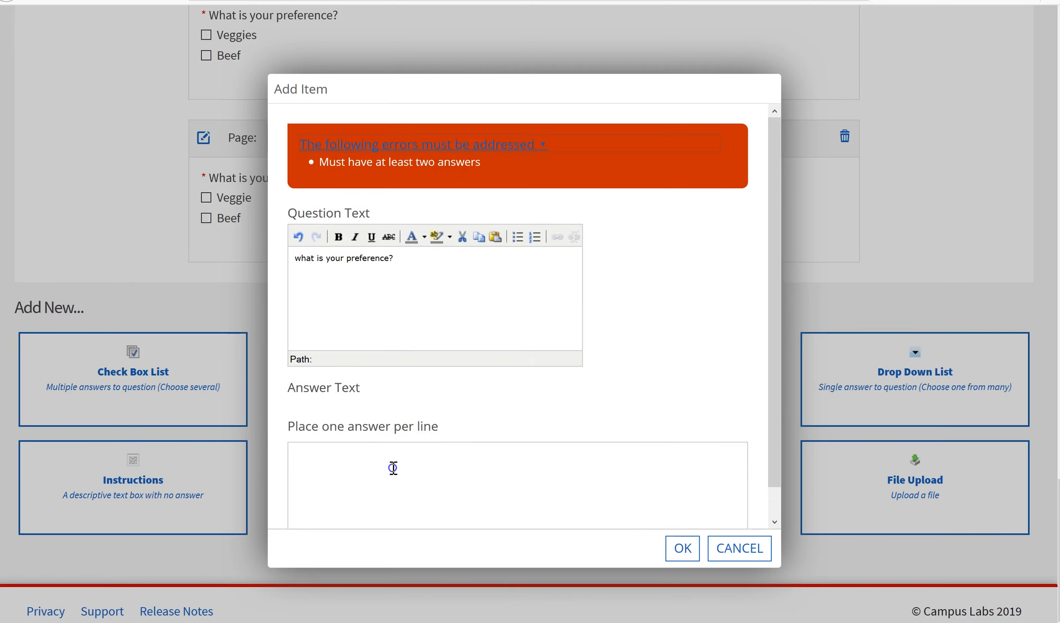
Enter "beef" and "veggie" as answers on separate lines and save the new check box list item
left_click(393, 467)
type("beef")
key("Return")
type("veggie")
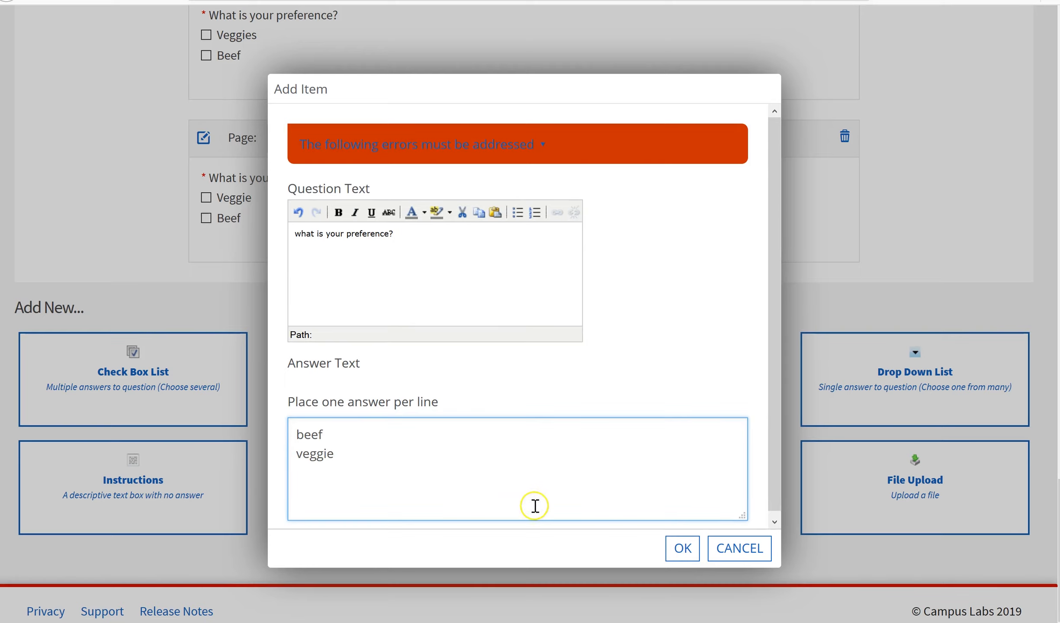
left_click(682, 548)
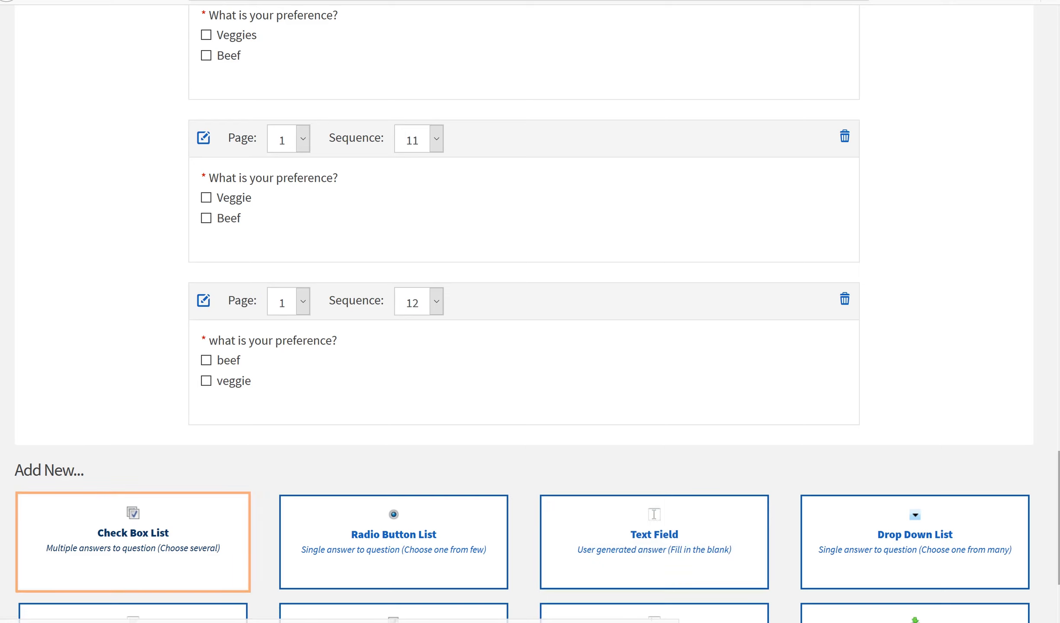
left_click_drag(1059, 518, 1059, 125)
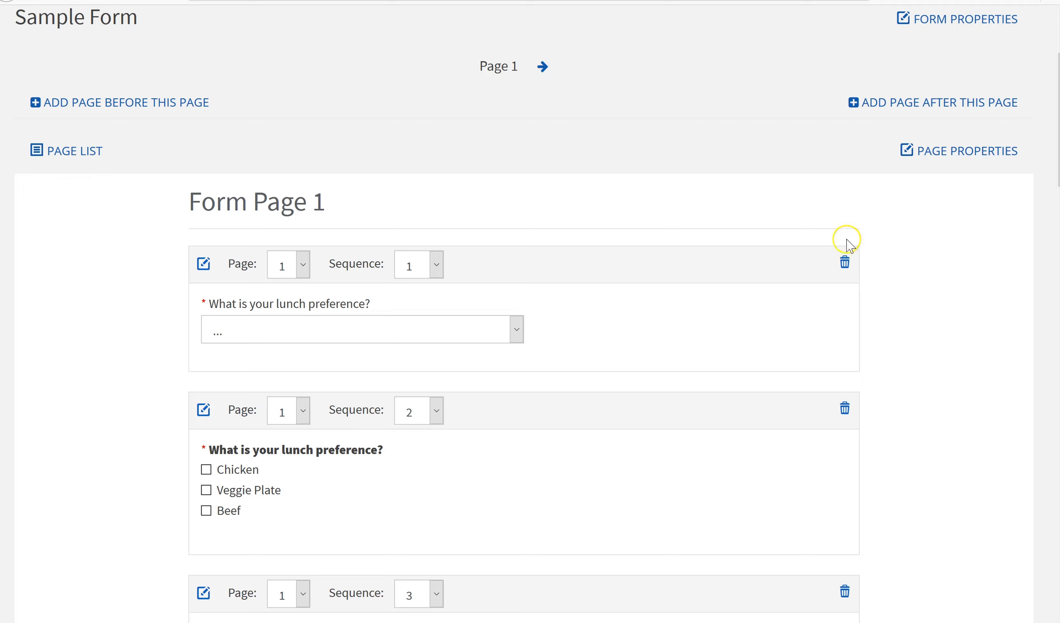
left_click(845, 263)
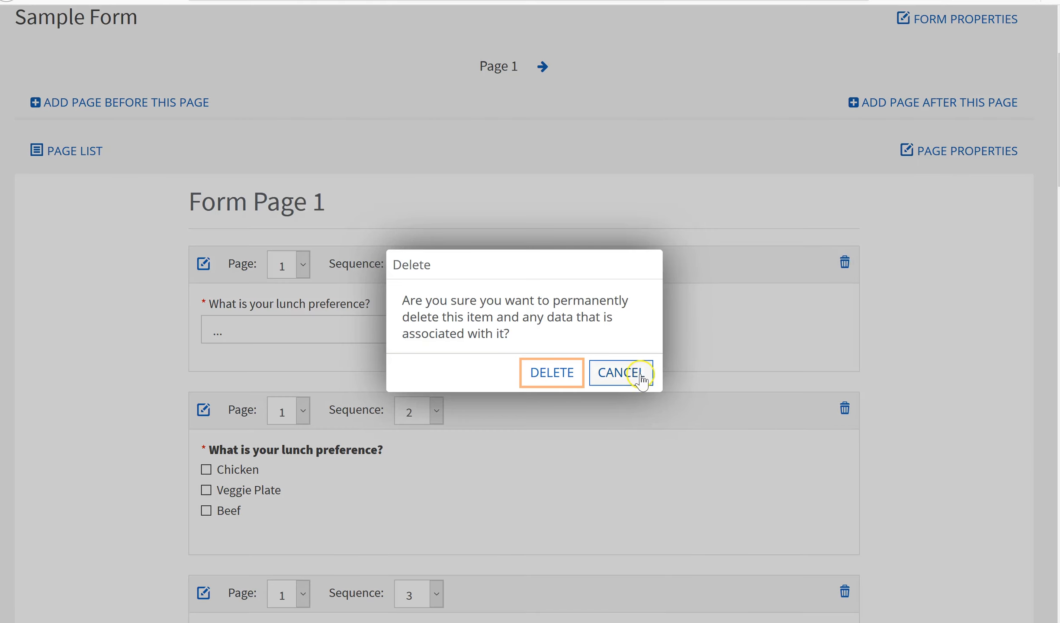
left_click(621, 372)
Move the first lunch preference question, the drop-down list, to sequence 2 and check the page choices of the question now first
left_click(440, 265)
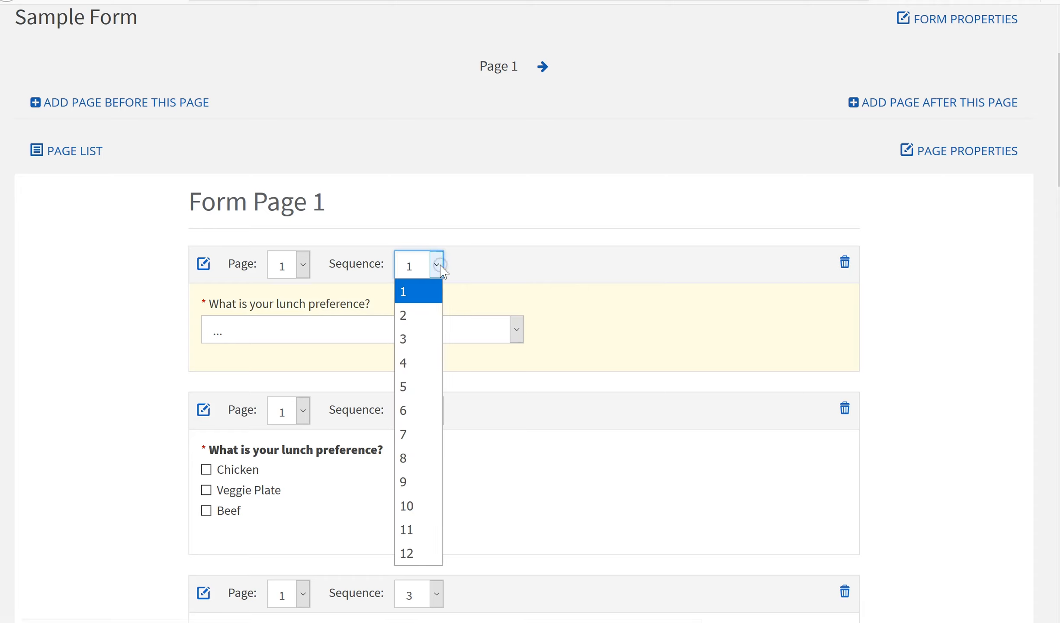
left_click(427, 310)
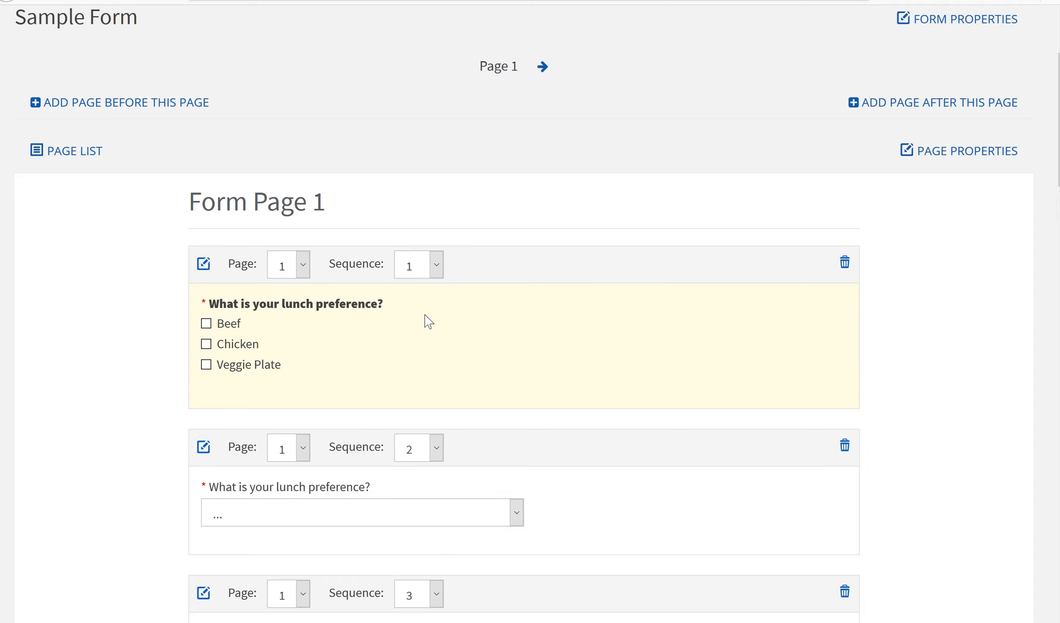
left_click(304, 269)
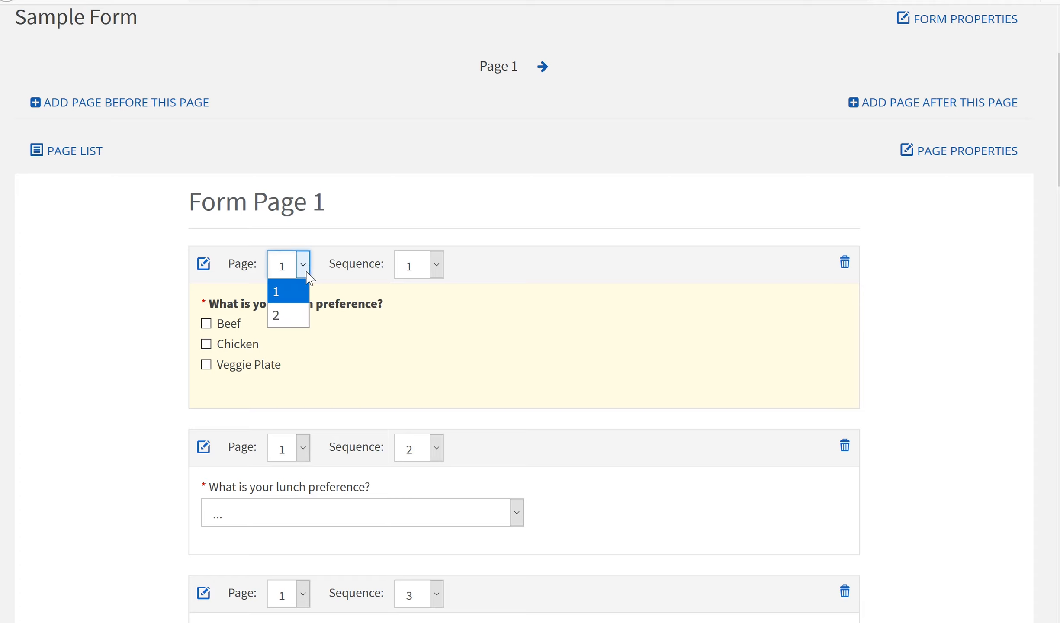
left_click(306, 272)
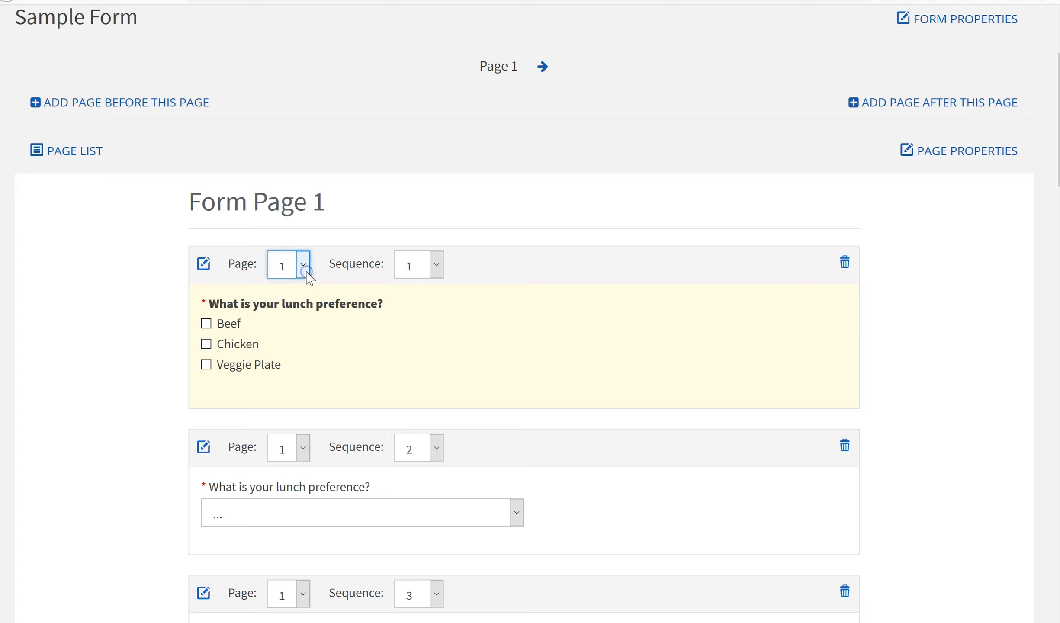
Open the drop-down lunch preference question for editing, review its question text and options, and cancel without changes
left_click(203, 263)
scroll(530, 314, "down", 5)
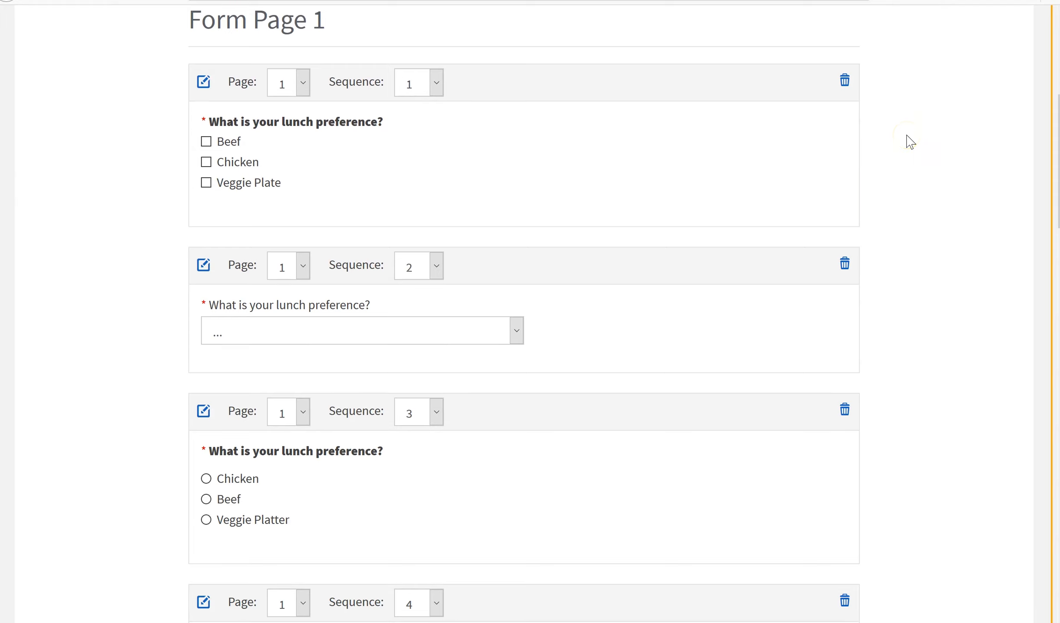
left_click(205, 265)
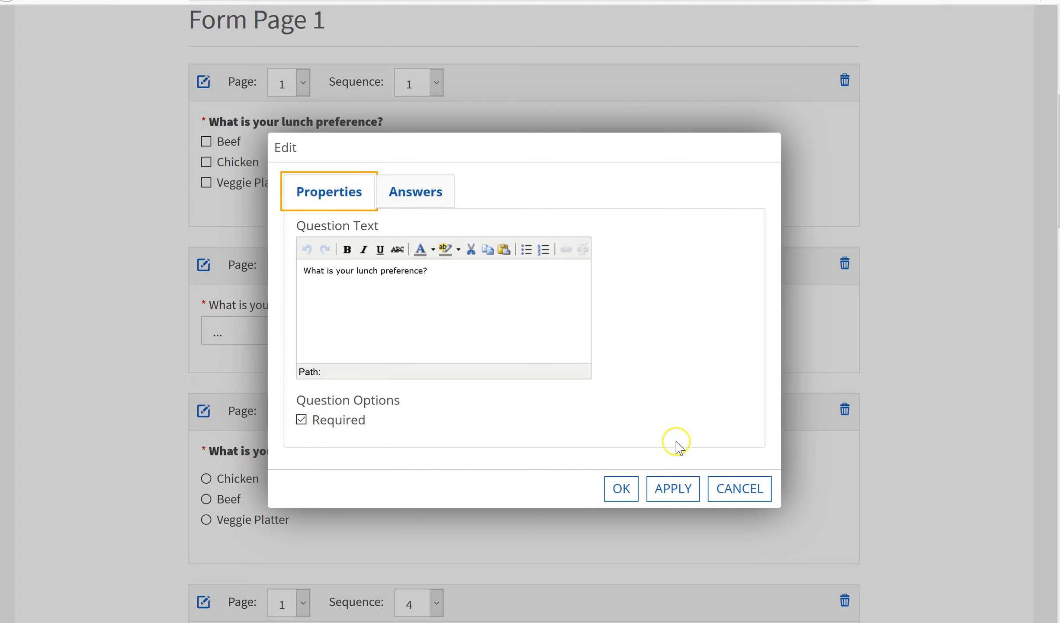
left_click(736, 488)
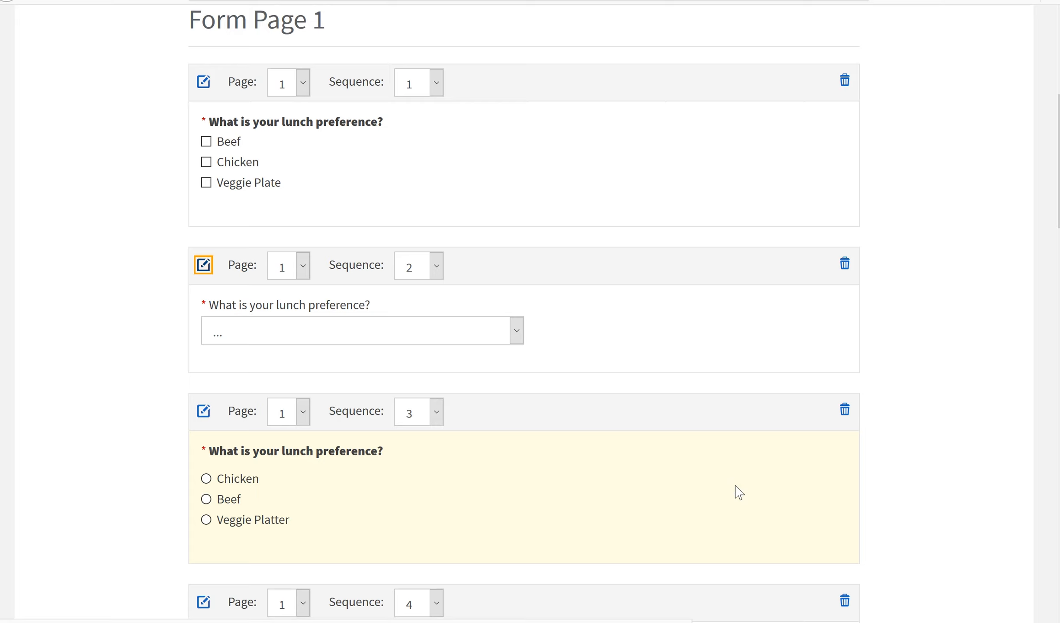
Review the properties and answers of the check box lunch preference question at sequence 1, and close its editor
left_click(202, 83)
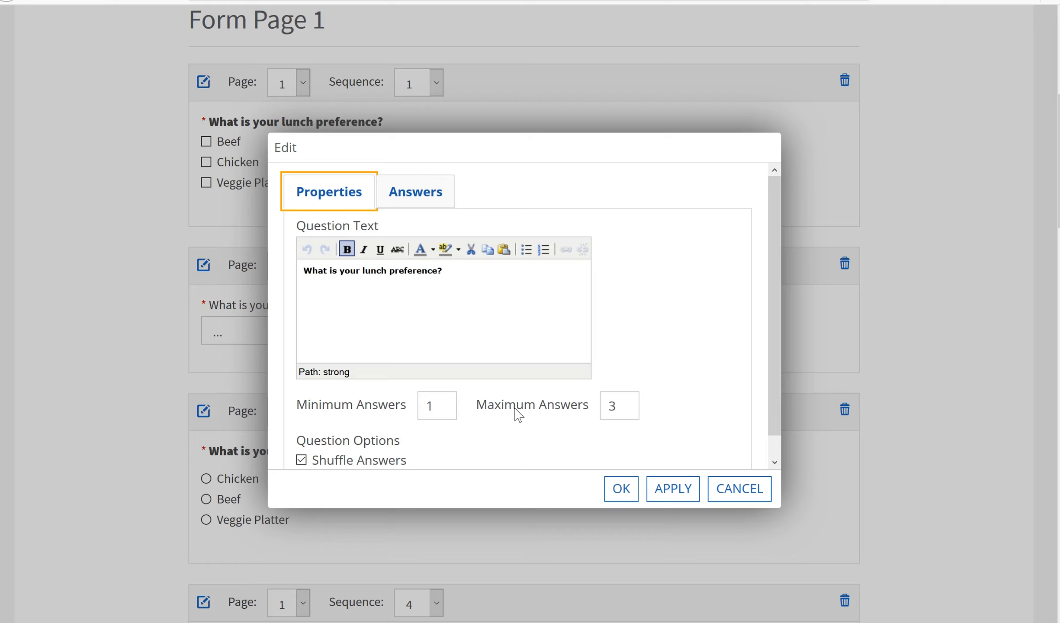
left_click(419, 193)
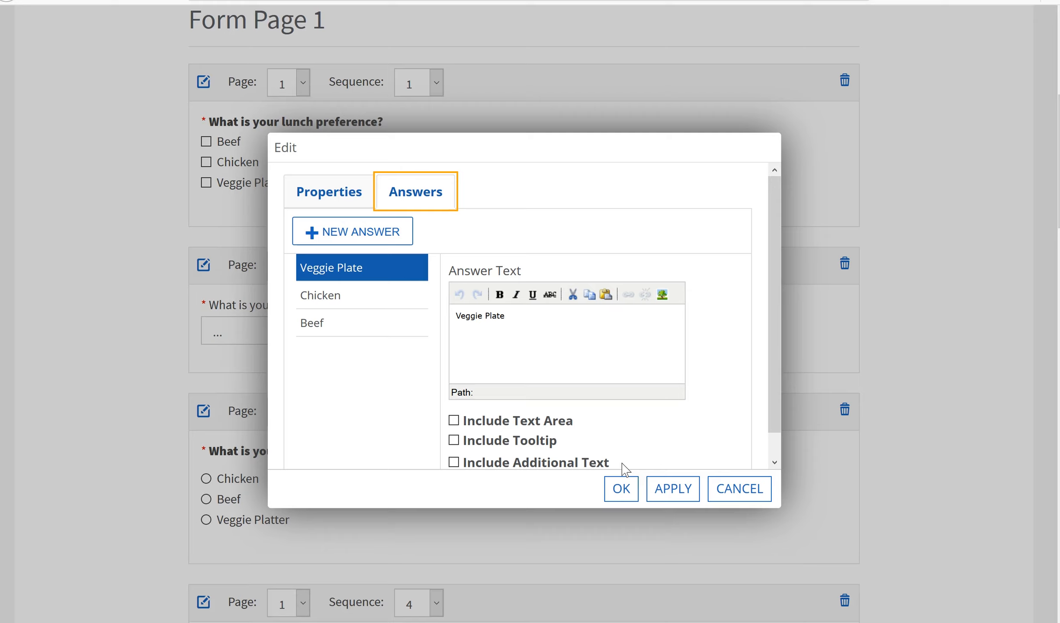
left_click(621, 489)
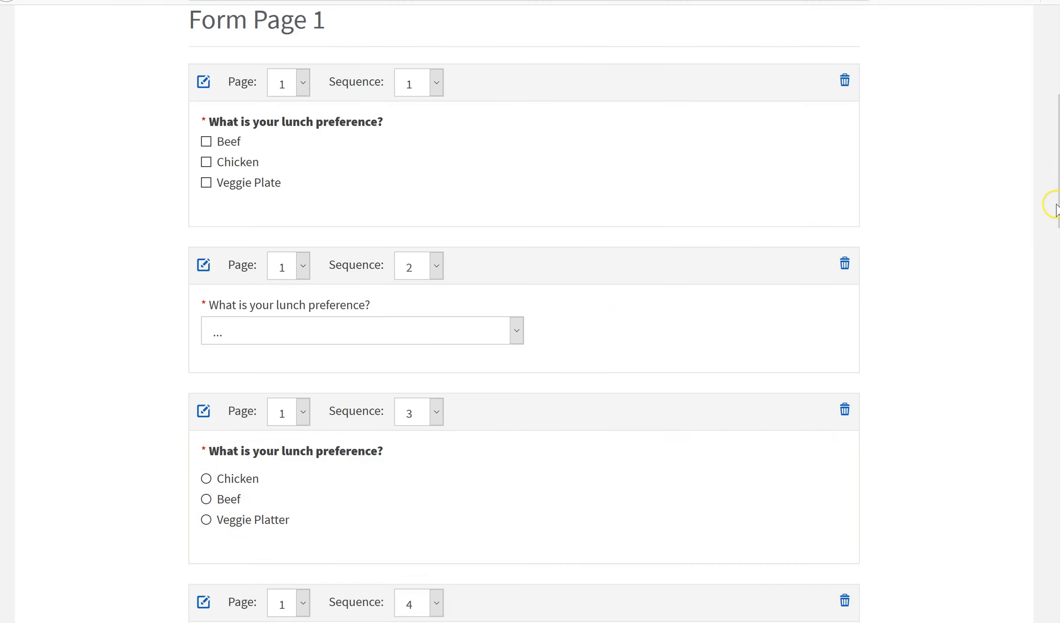
Open the page conditions of the form's page 2 and select the existing lunch preference condition for Chicken
scroll(1057, 160, "up", 5)
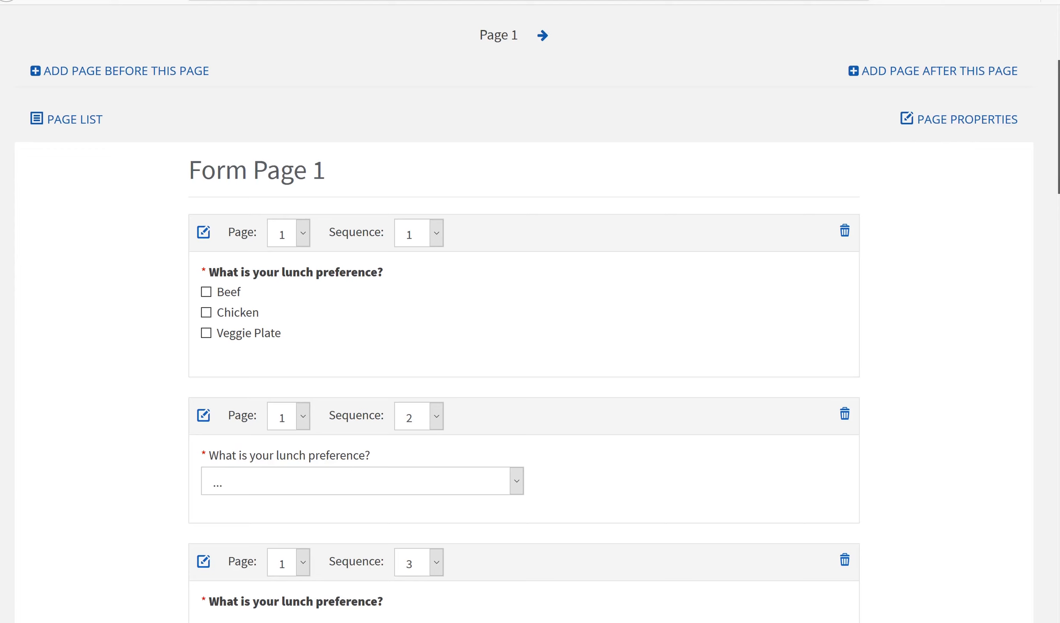
scroll(1057, 160, "up", 1)
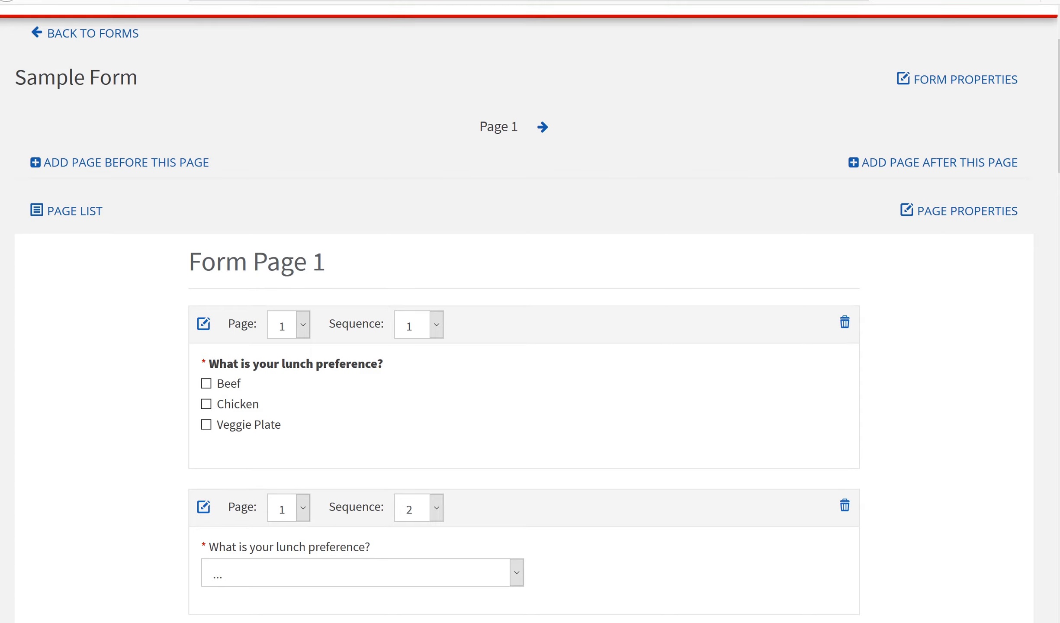
left_click(545, 129)
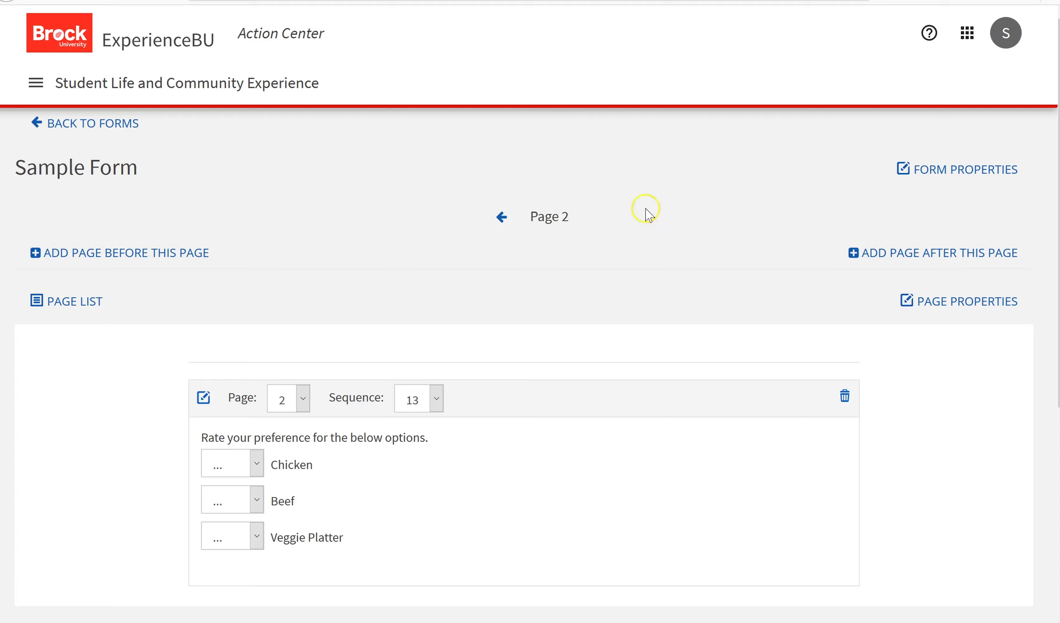
left_click(973, 306)
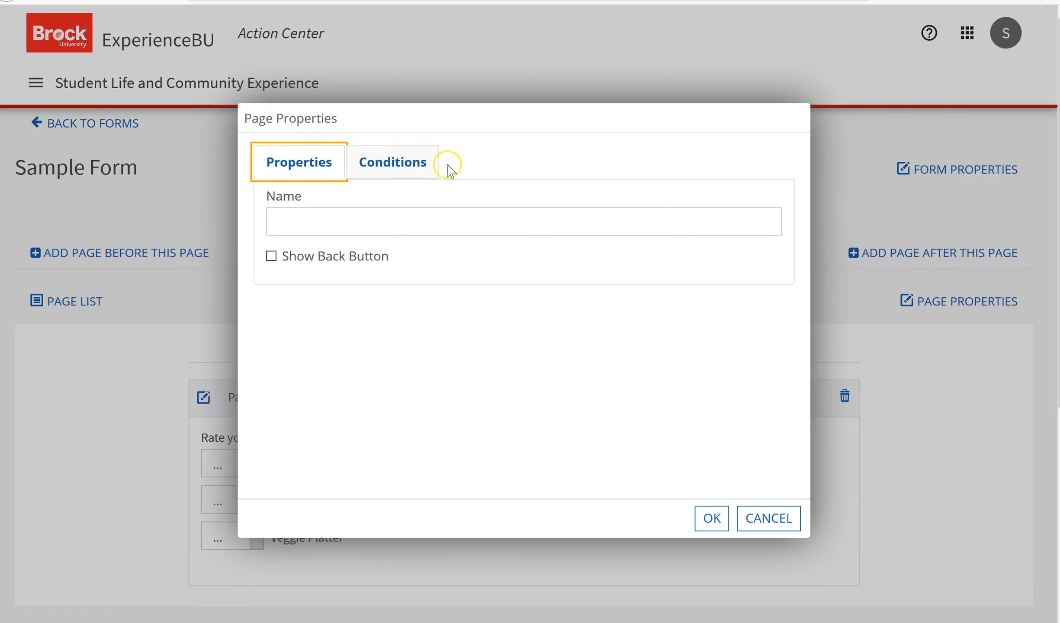
left_click(409, 157)
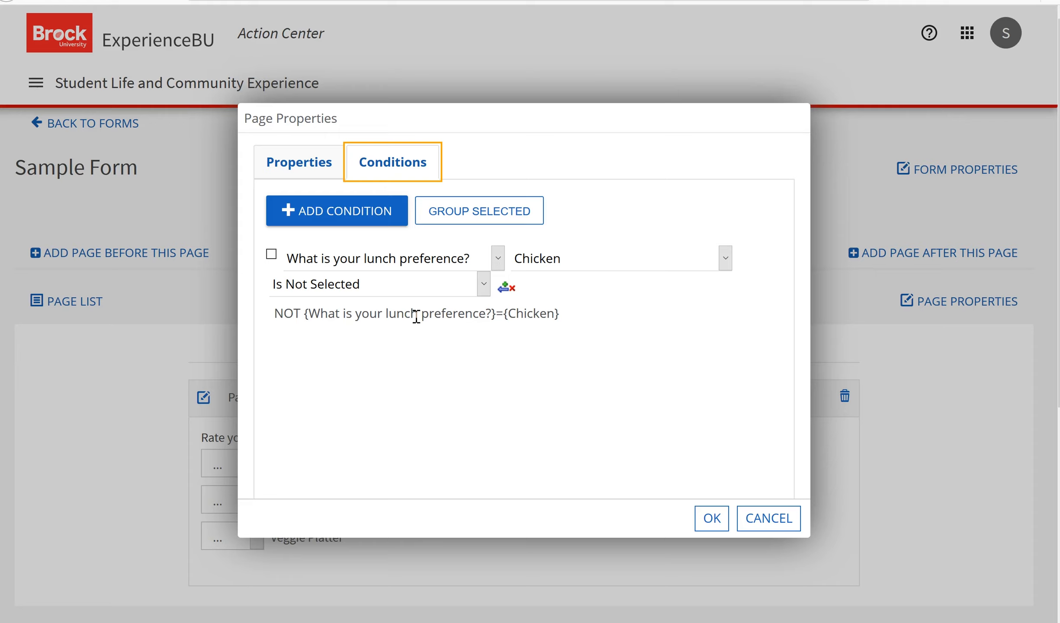
left_click(371, 220)
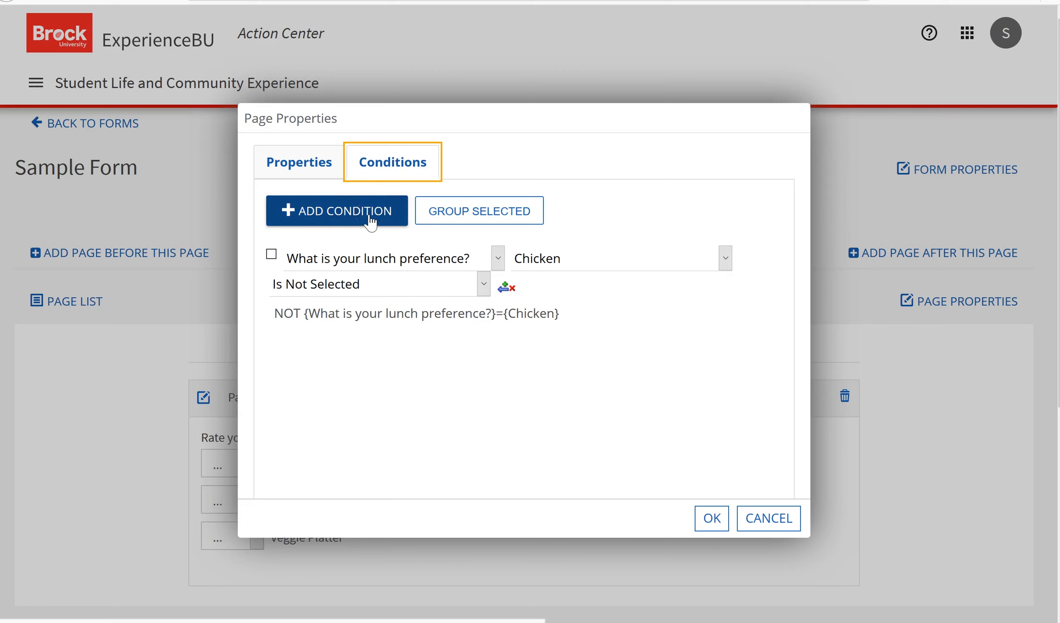
left_click(272, 256)
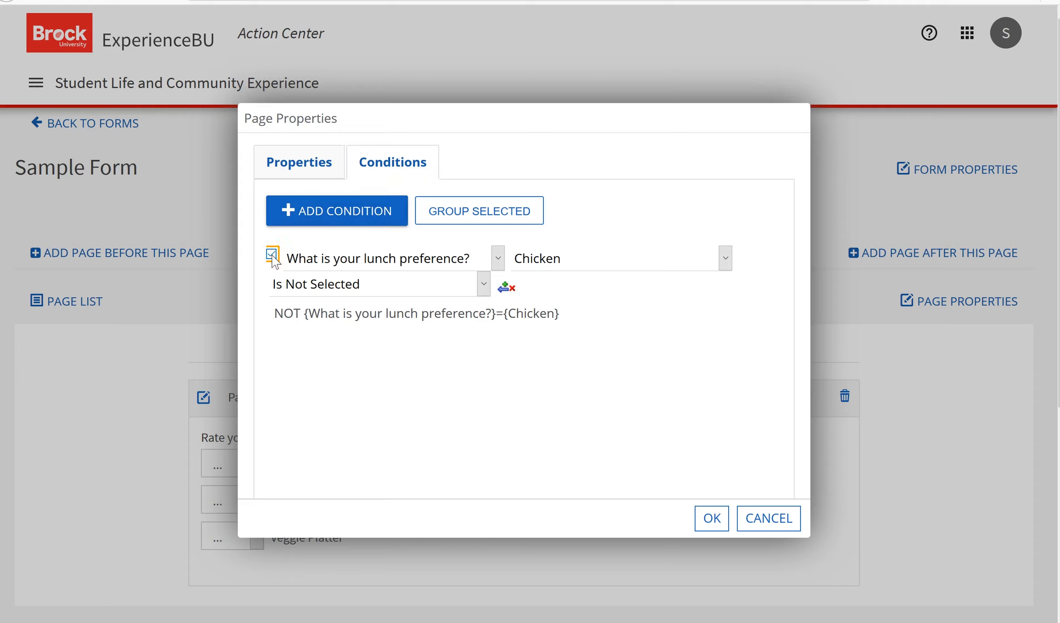